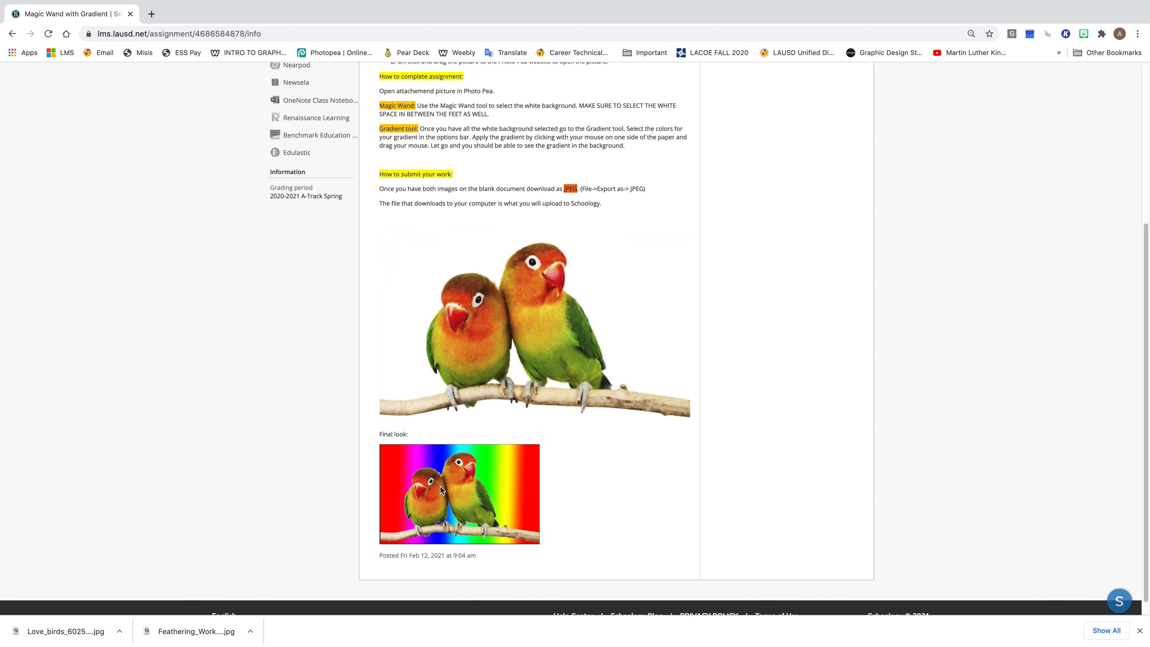
{"action": "scroll", "coordinate": [443, 474], "scroll_direction": "up", "scroll_amount": 3}
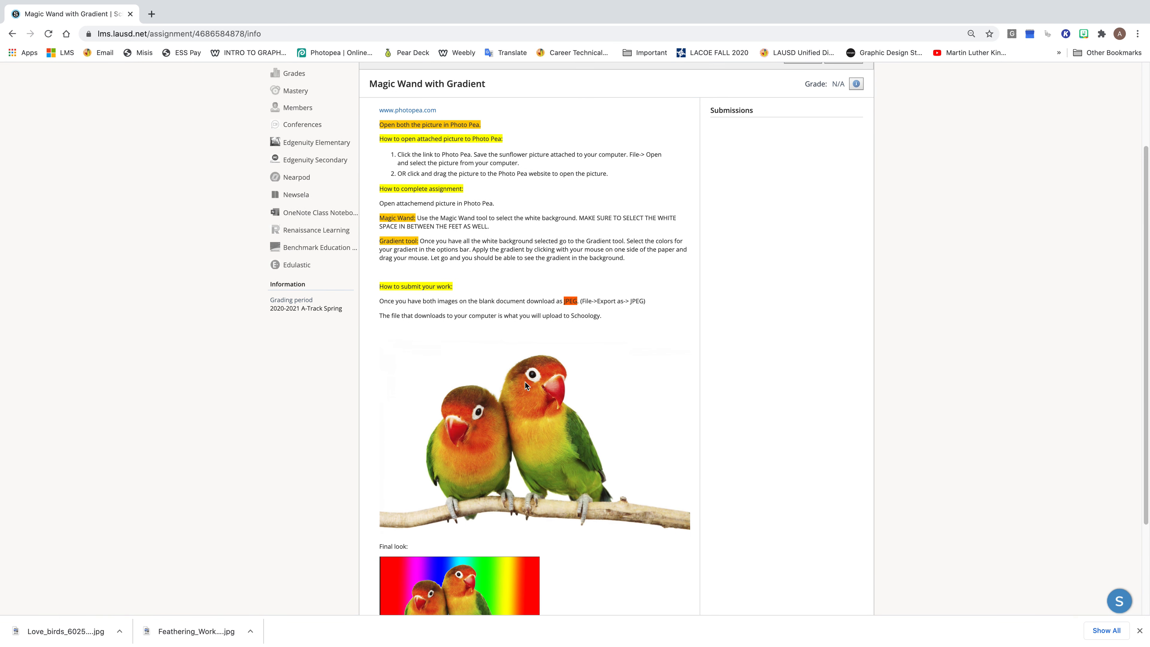
{"action": "scroll", "coordinate": [485, 327], "scroll_direction": "up", "scroll_amount": 2}
{"action": "scroll", "coordinate": [405, 194], "scroll_direction": "up", "scroll_amount": 1}
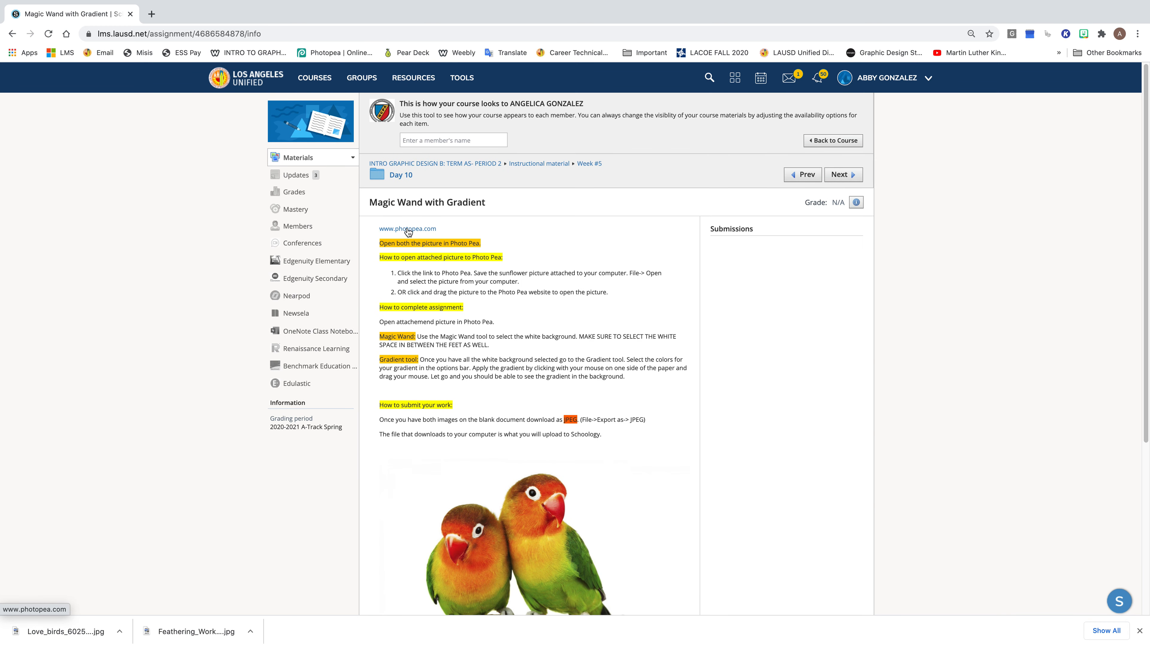
{"action": "left_click", "coordinate": [410, 229]}
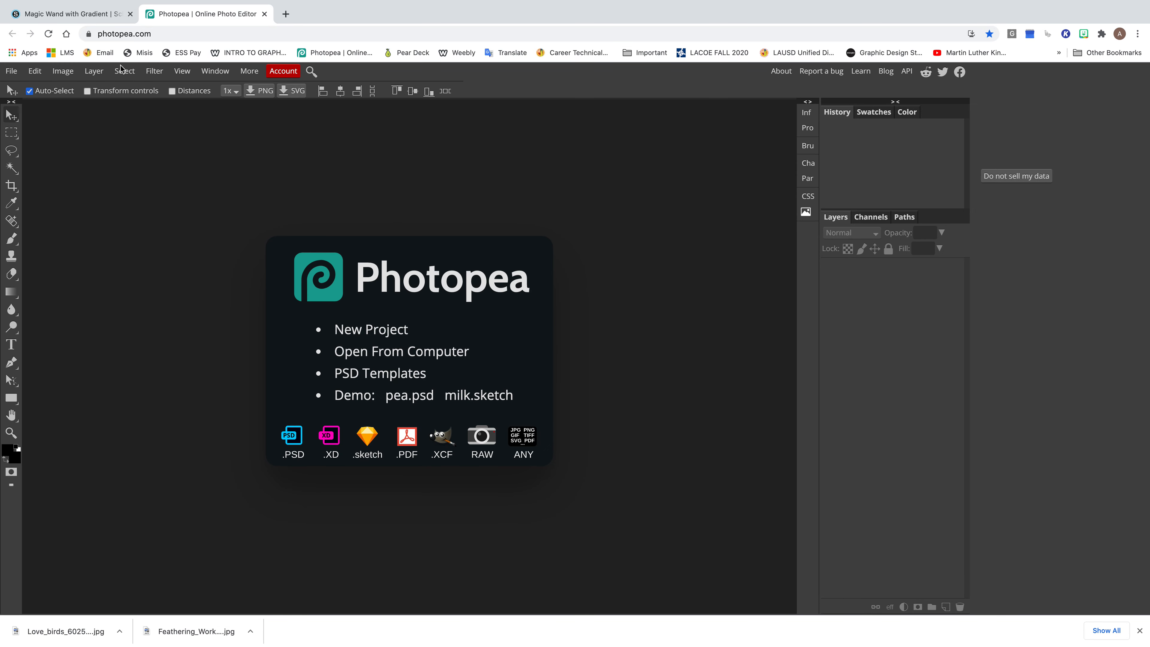
Load the large lovebirds picture from the assignment page into Photopea as a new document.
{"action": "left_click", "coordinate": [85, 13]}
{"action": "scroll", "coordinate": [472, 267], "scroll_direction": "down", "scroll_amount": 5}
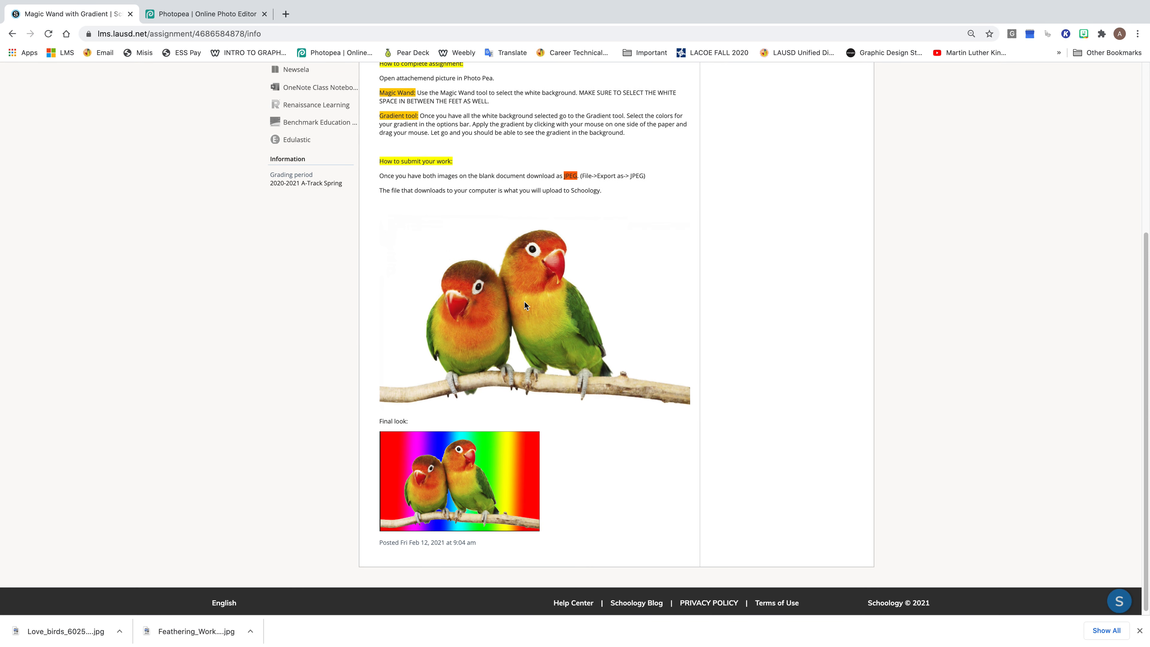
{"action": "left_click_drag", "start_coordinate": [540, 311], "coordinate": [286, 205]}
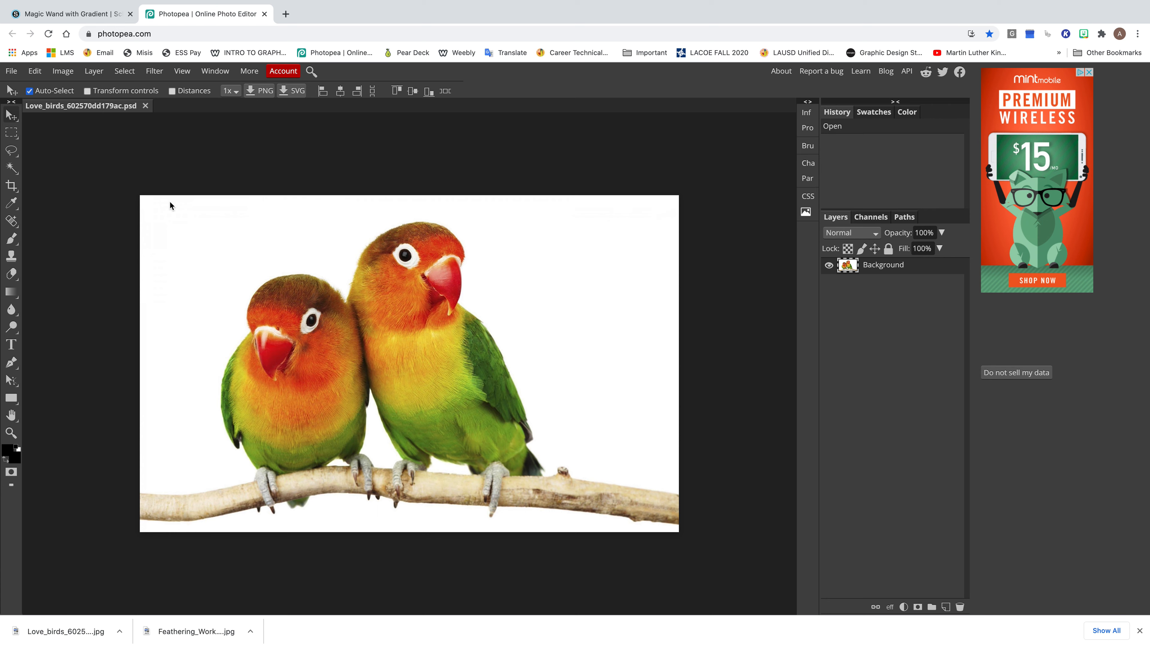
{"action": "left_click", "coordinate": [12, 169]}
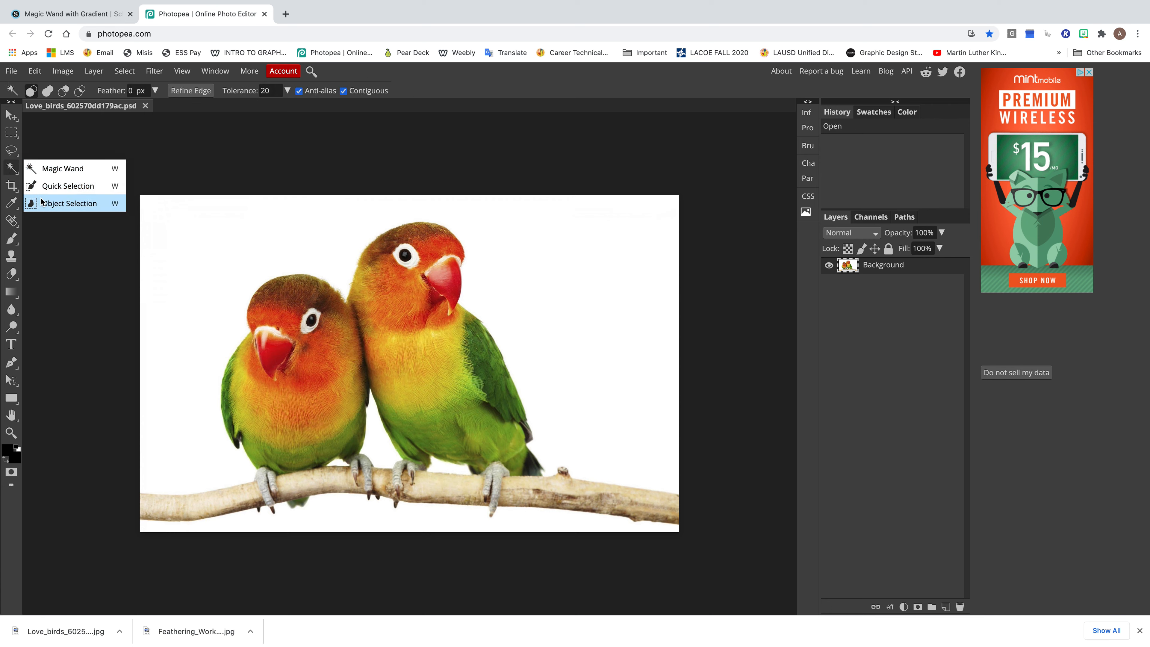
{"action": "left_click", "coordinate": [30, 203]}
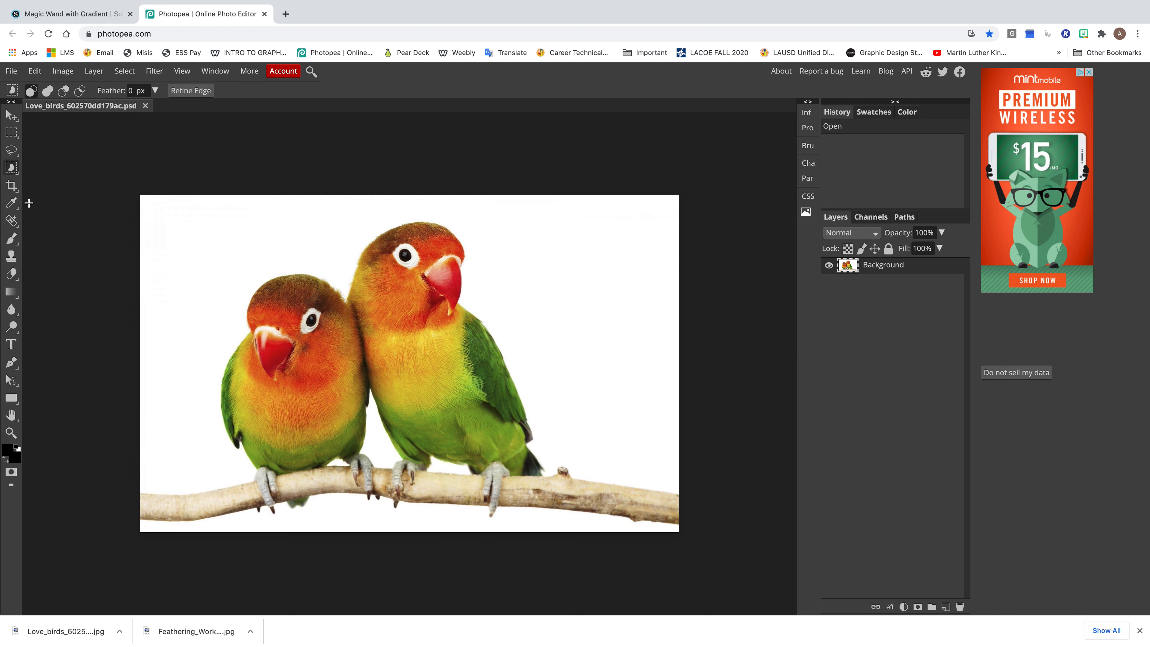
{"action": "left_click", "coordinate": [11, 167]}
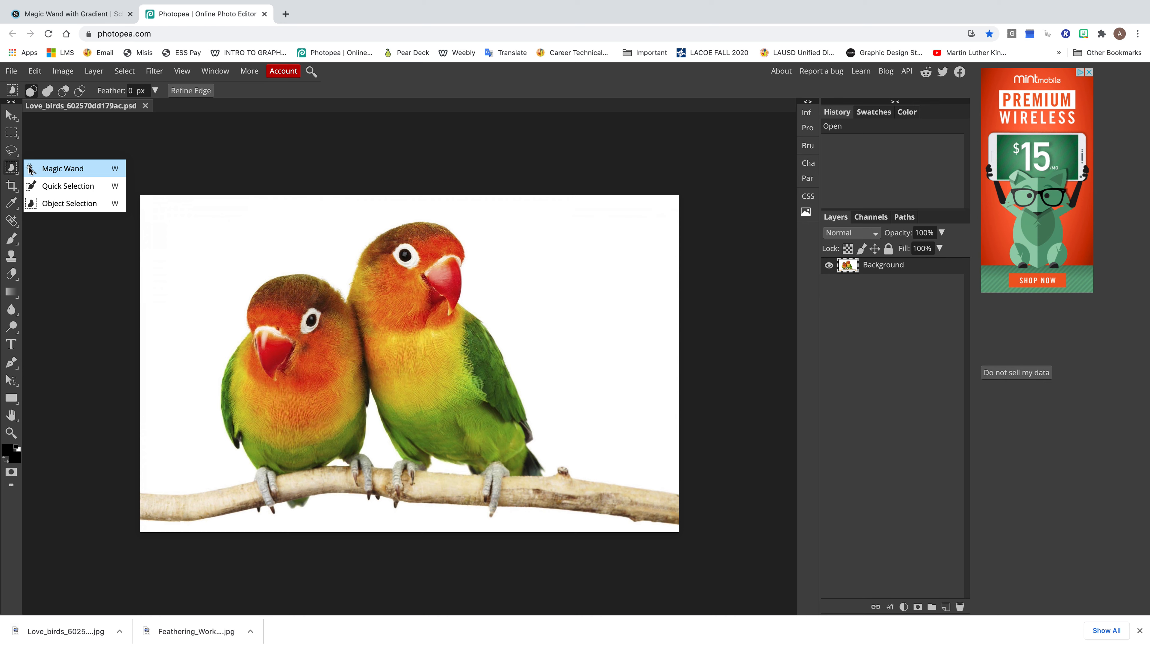
{"action": "left_click", "coordinate": [43, 168]}
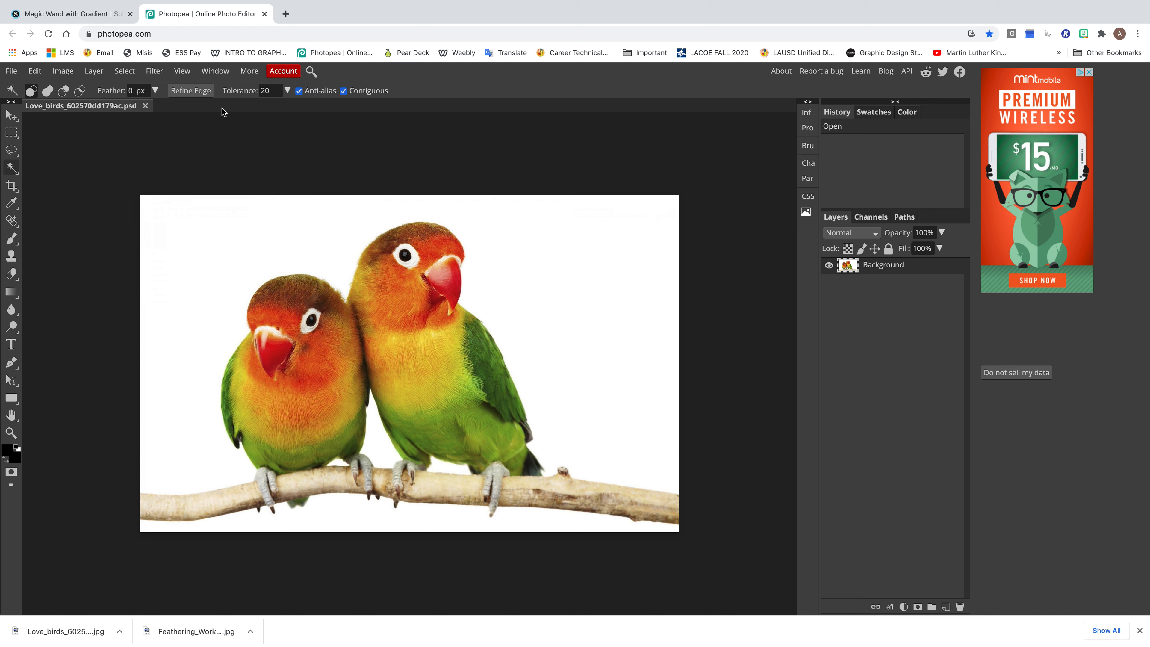
Find the Magic Wand by searching the commands for "magic w", and select the white background around the birds above the branch.
{"action": "left_click", "coordinate": [311, 73]}
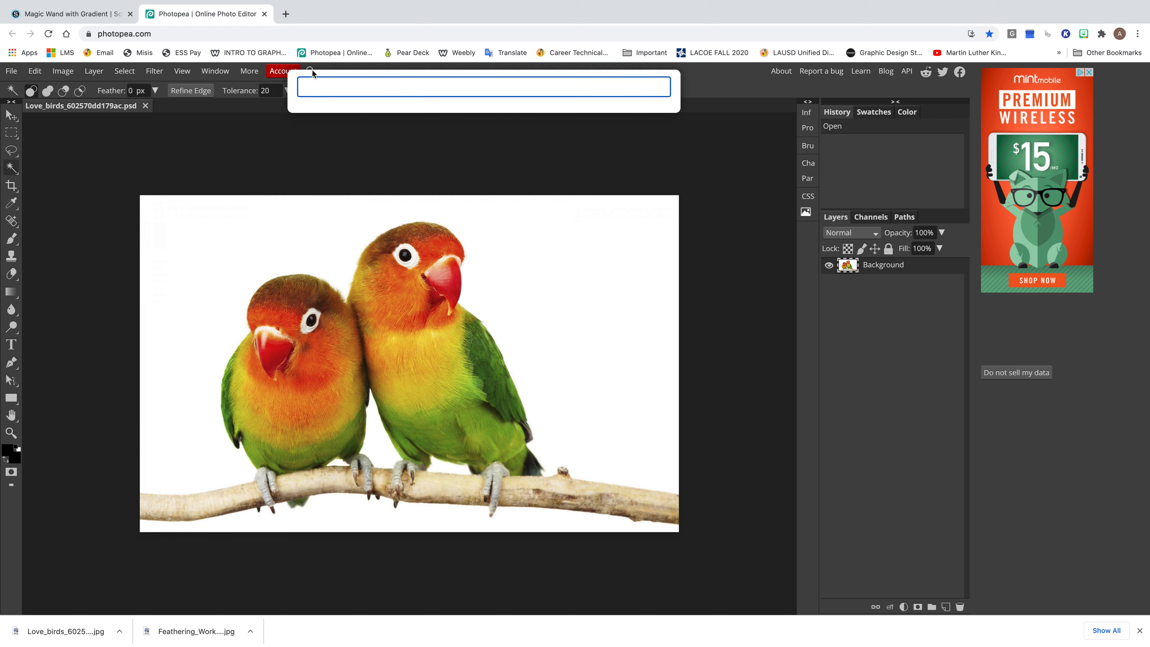
{"action": "type", "text": "magic"}
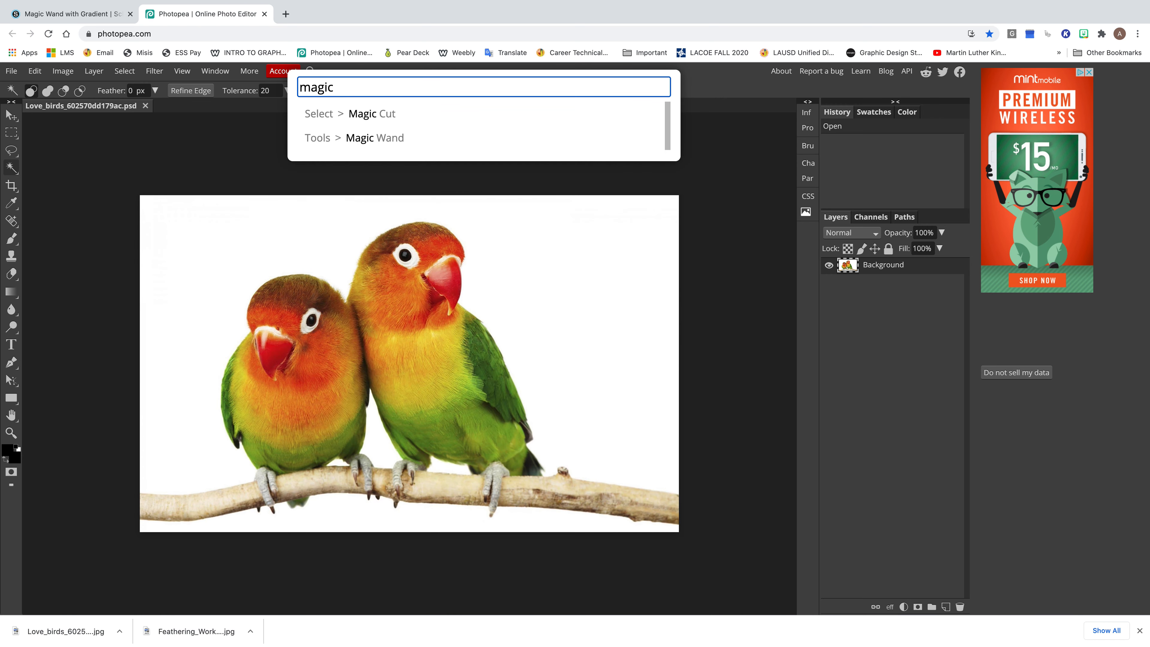
{"action": "type", "text": " w"}
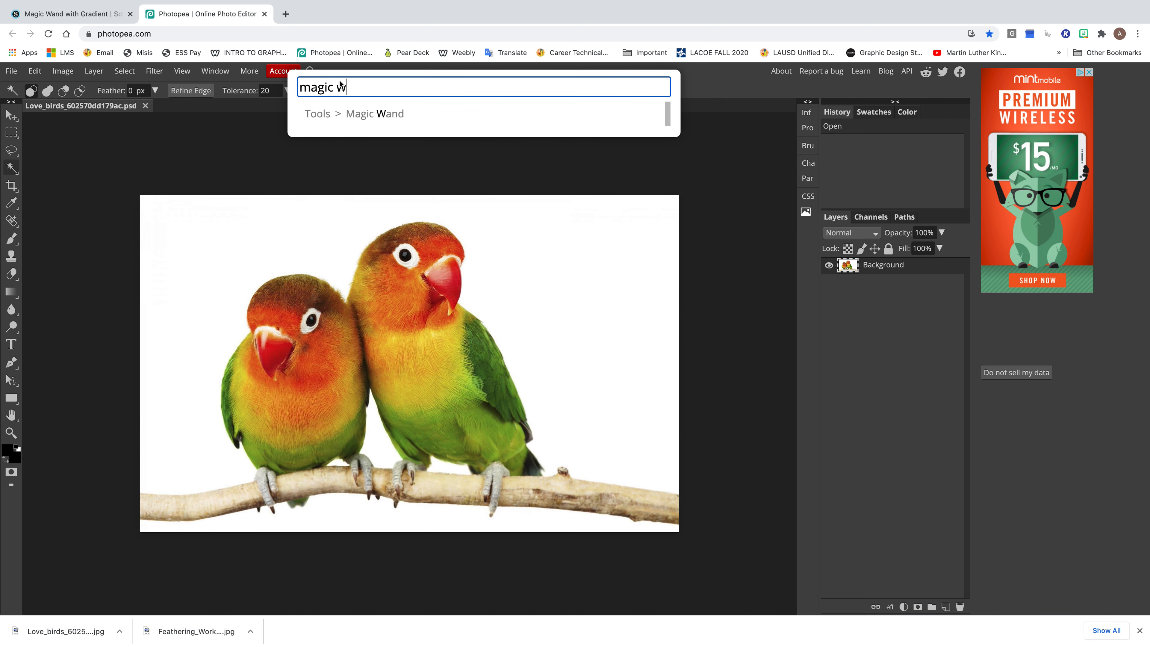
{"action": "left_click", "coordinate": [362, 113]}
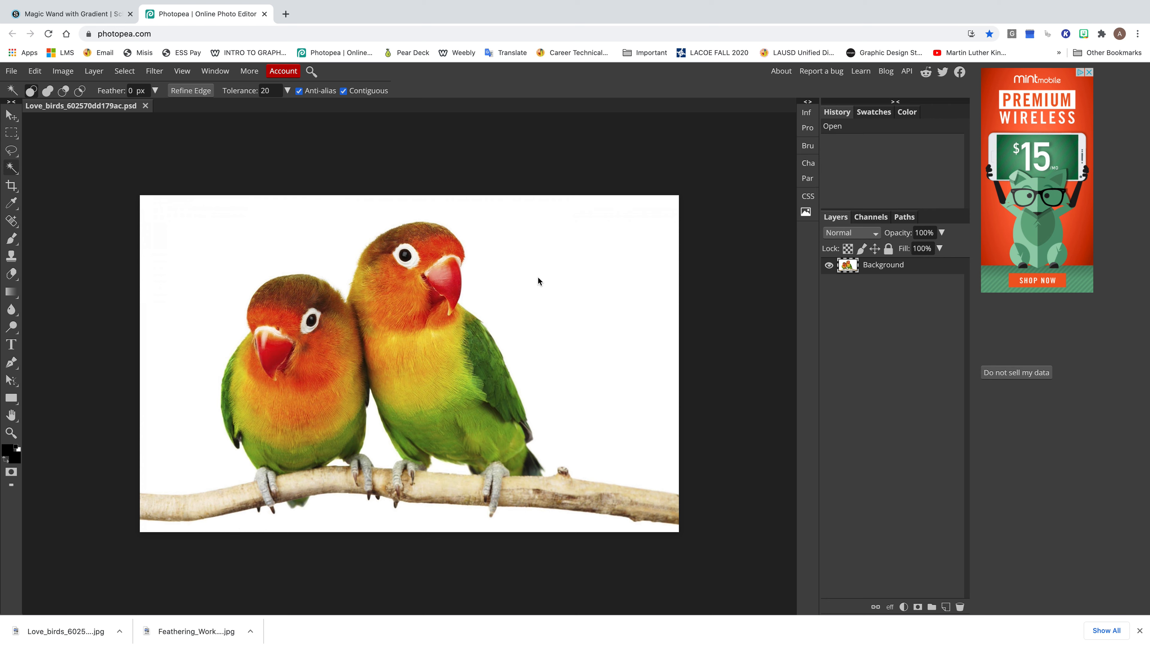
{"action": "left_click", "coordinate": [552, 276]}
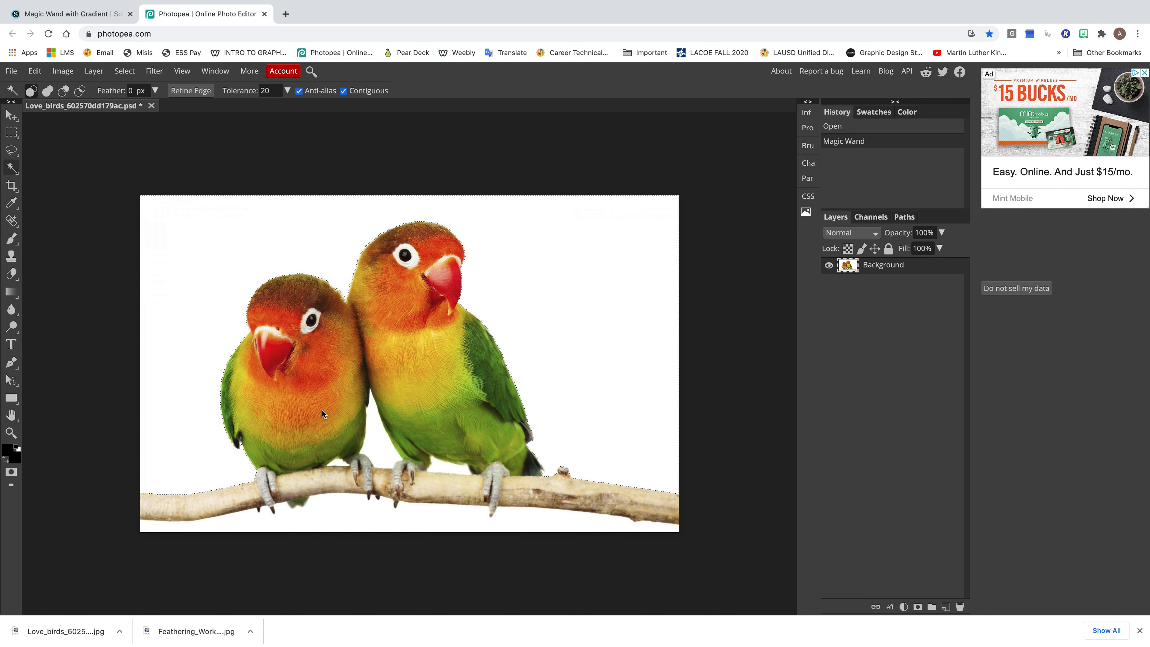
Add the white gaps between the birds' feet and the white area below the branch to the Magic Wand selection.
{"action": "key", "text": "shift"}
{"action": "key", "text": "shift"}
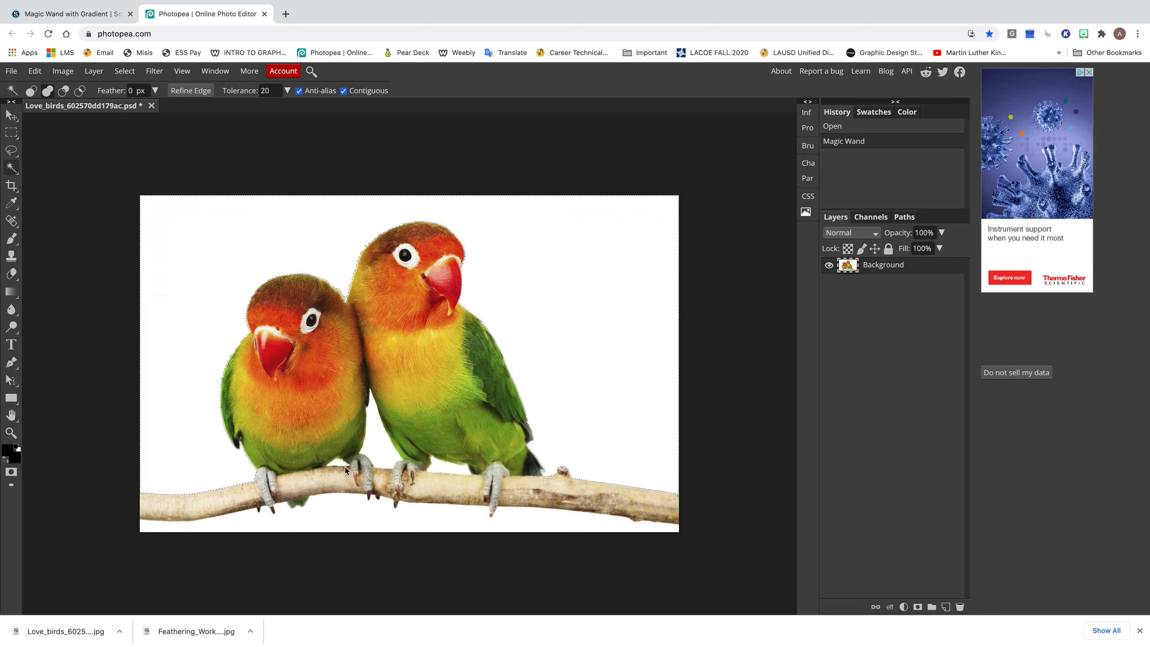
{"action": "key", "text": "shift"}
{"action": "left_click", "coordinate": [344, 464], "text": "shift"}
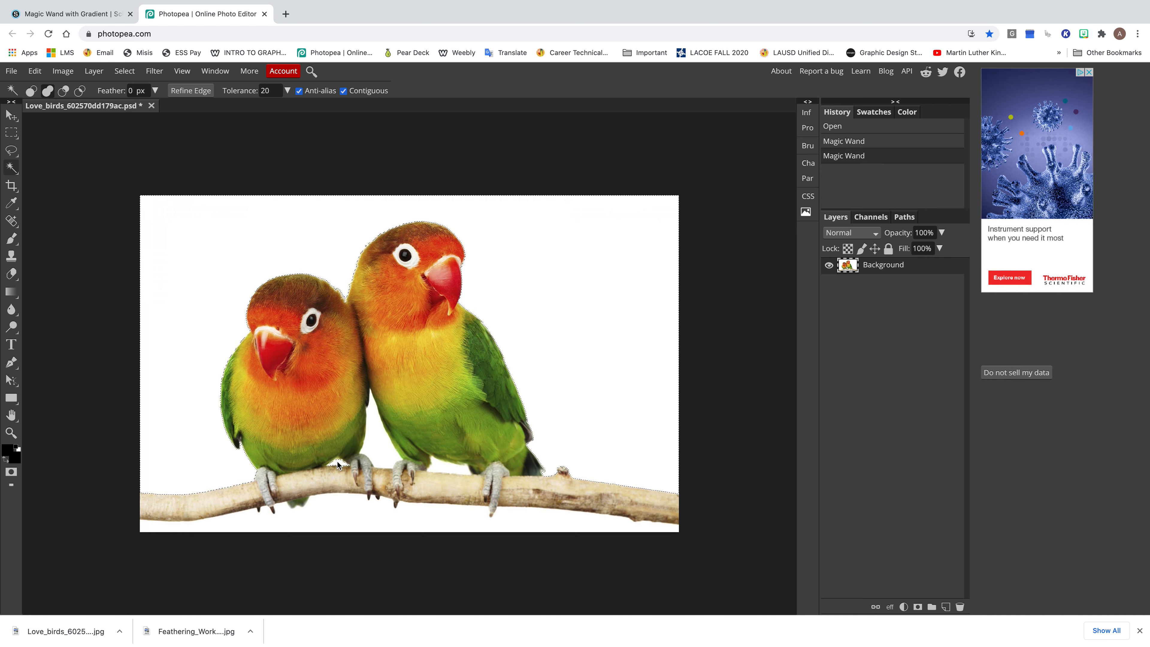
{"action": "left_click", "coordinate": [374, 446], "text": "shift"}
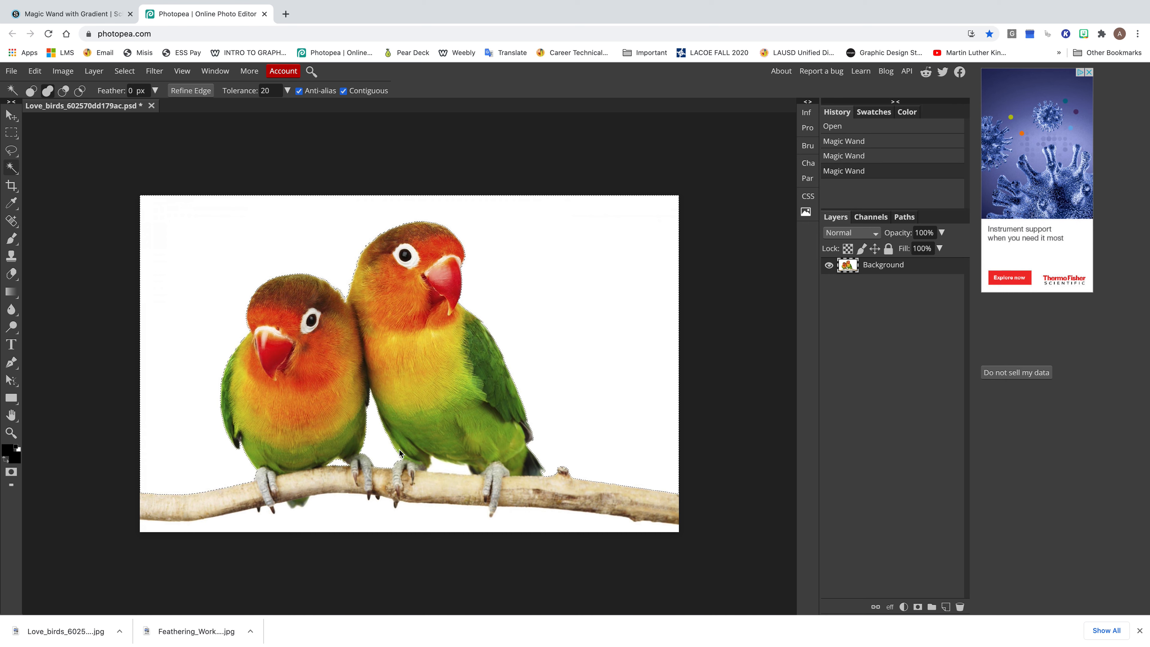
{"action": "left_click", "coordinate": [442, 461], "text": "shift"}
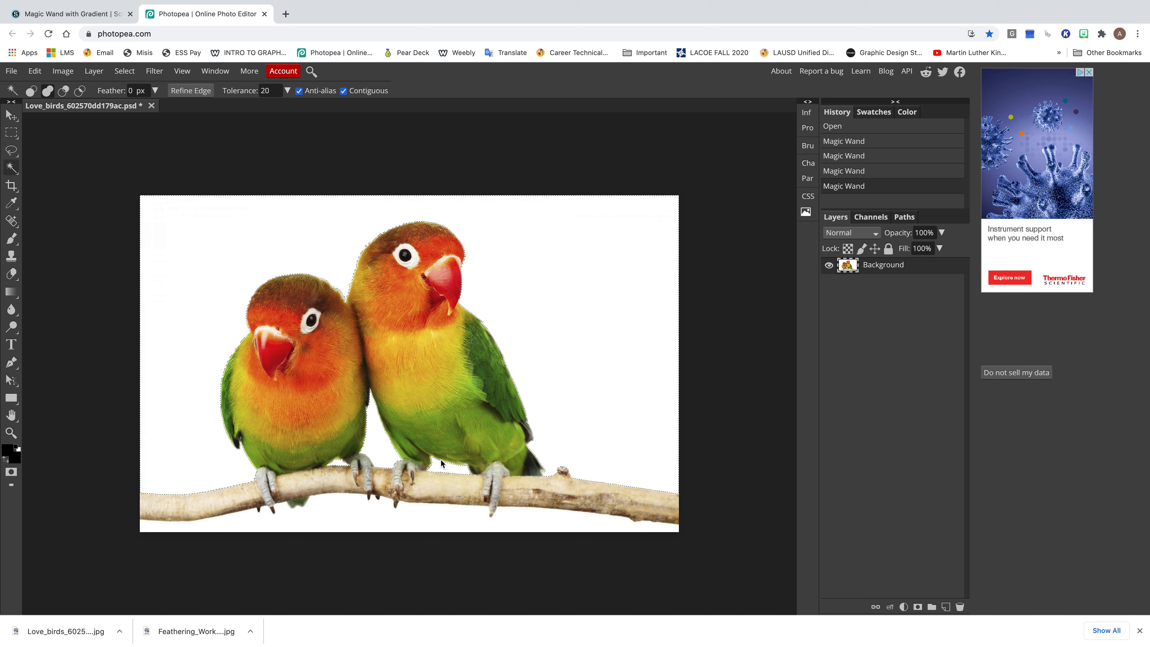
{"action": "left_click", "coordinate": [354, 516], "text": "shift"}
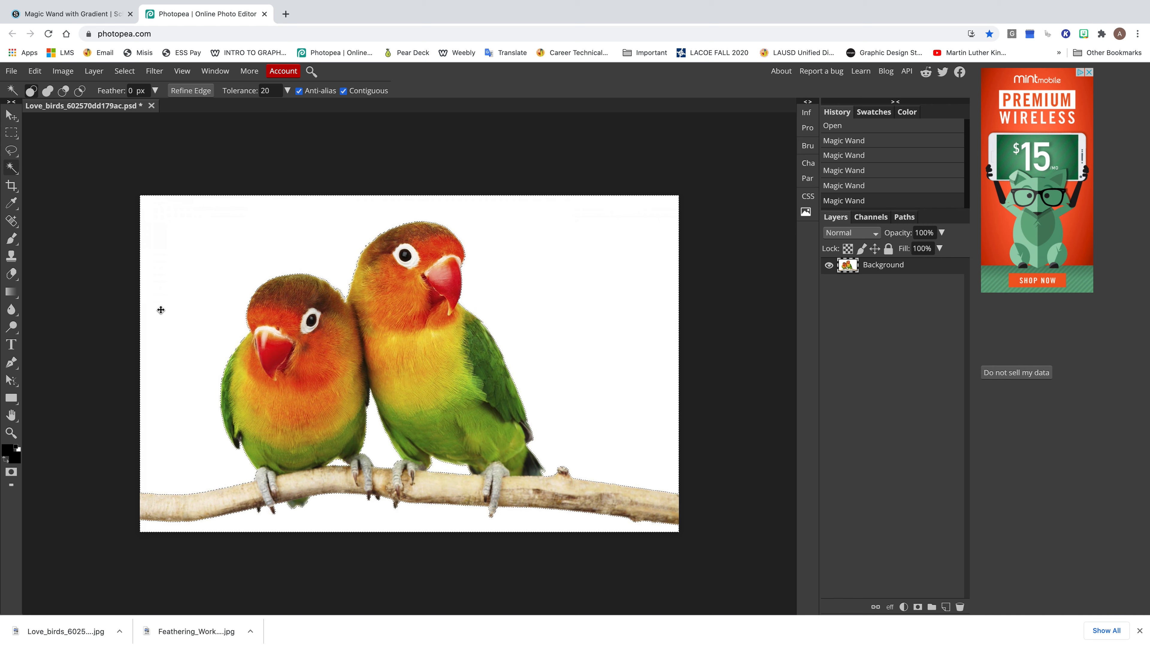
Choose the blue-red-yellow preset for the Gradient tool and open it in the Gradient Editor.
{"action": "left_click", "coordinate": [11, 293]}
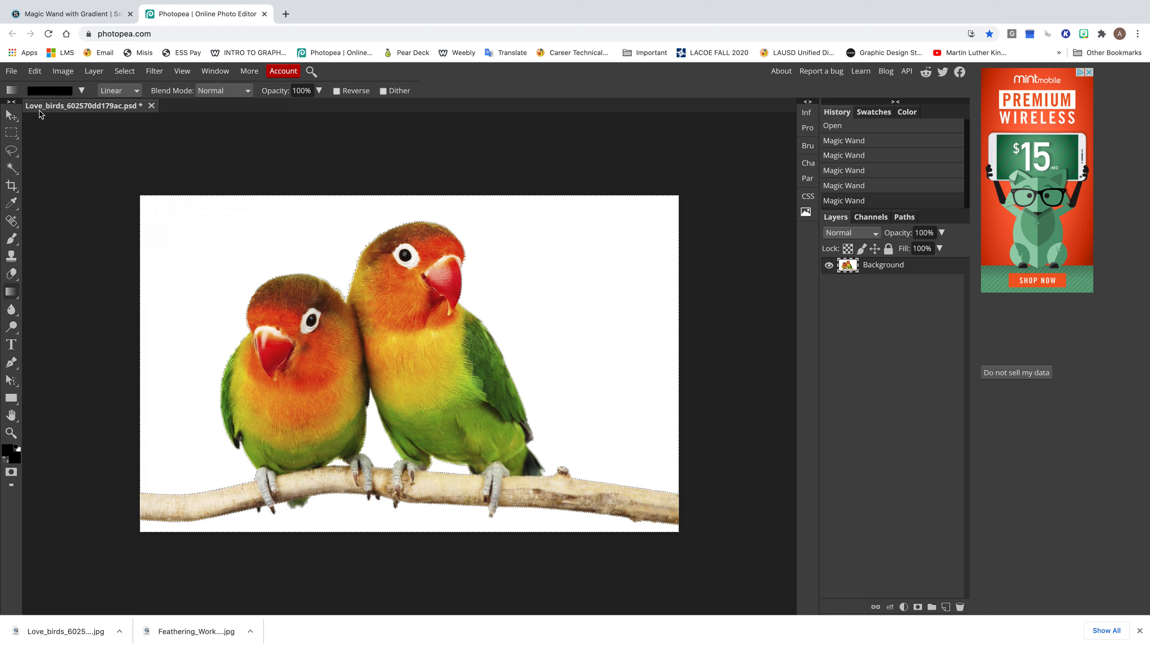
{"action": "left_click", "coordinate": [82, 91]}
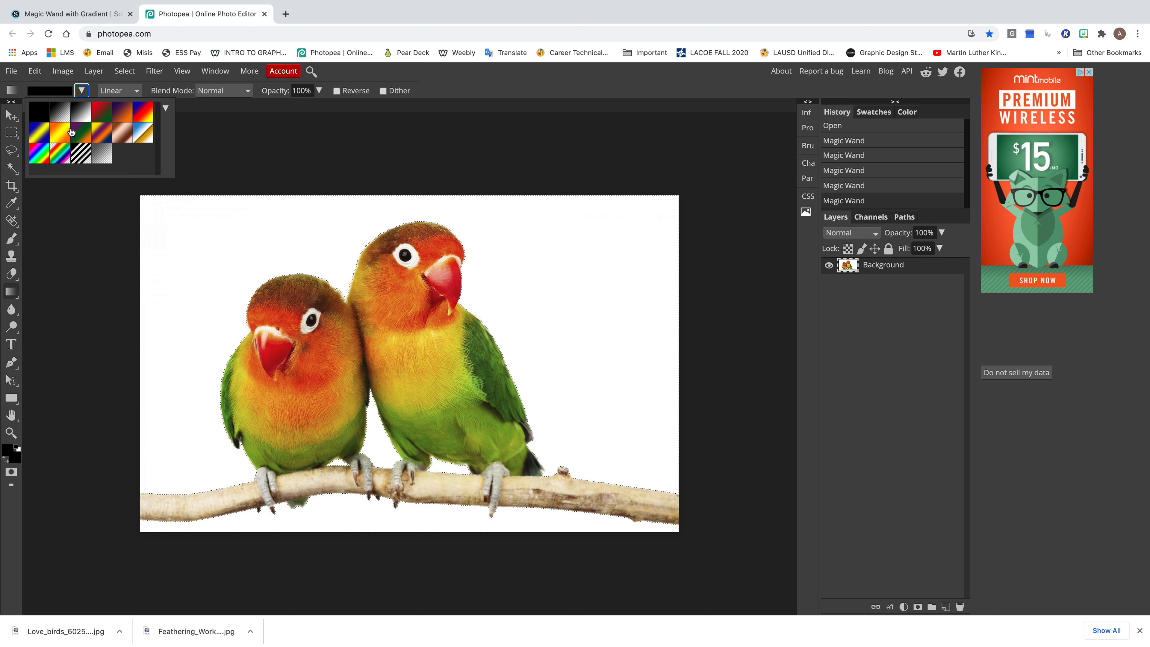
{"action": "left_click", "coordinate": [143, 115]}
{"action": "left_click", "coordinate": [50, 93]}
{"action": "left_click", "coordinate": [51, 92]}
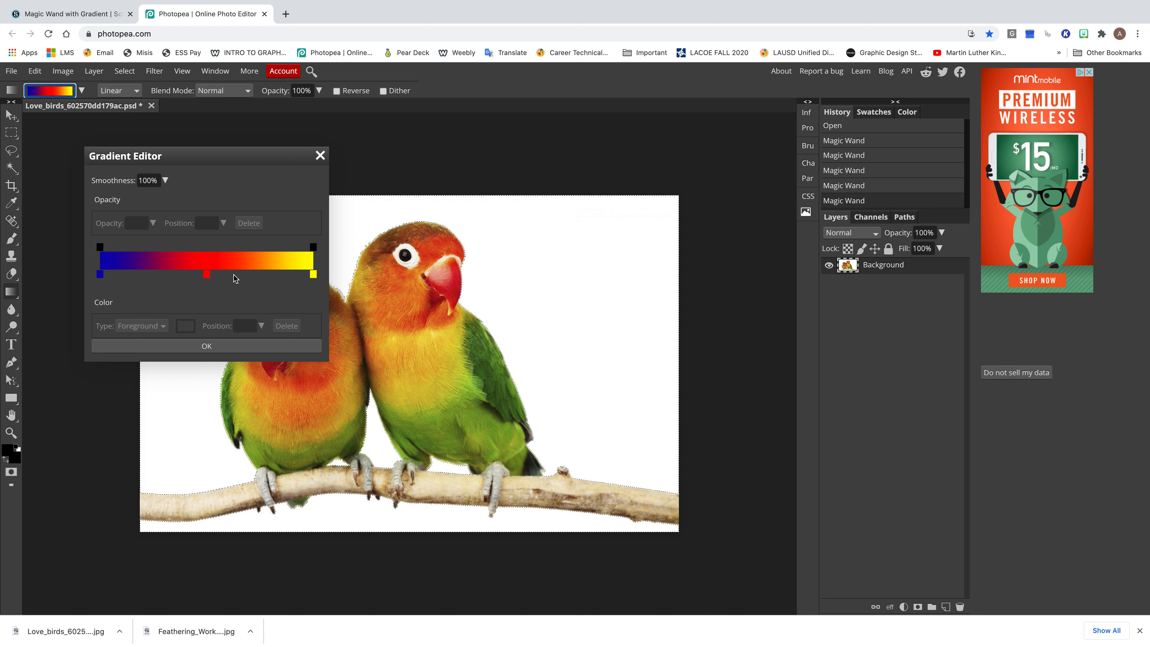
Change the gradient's blue starting color stop to green, 00ff00.
{"action": "left_click", "coordinate": [100, 275]}
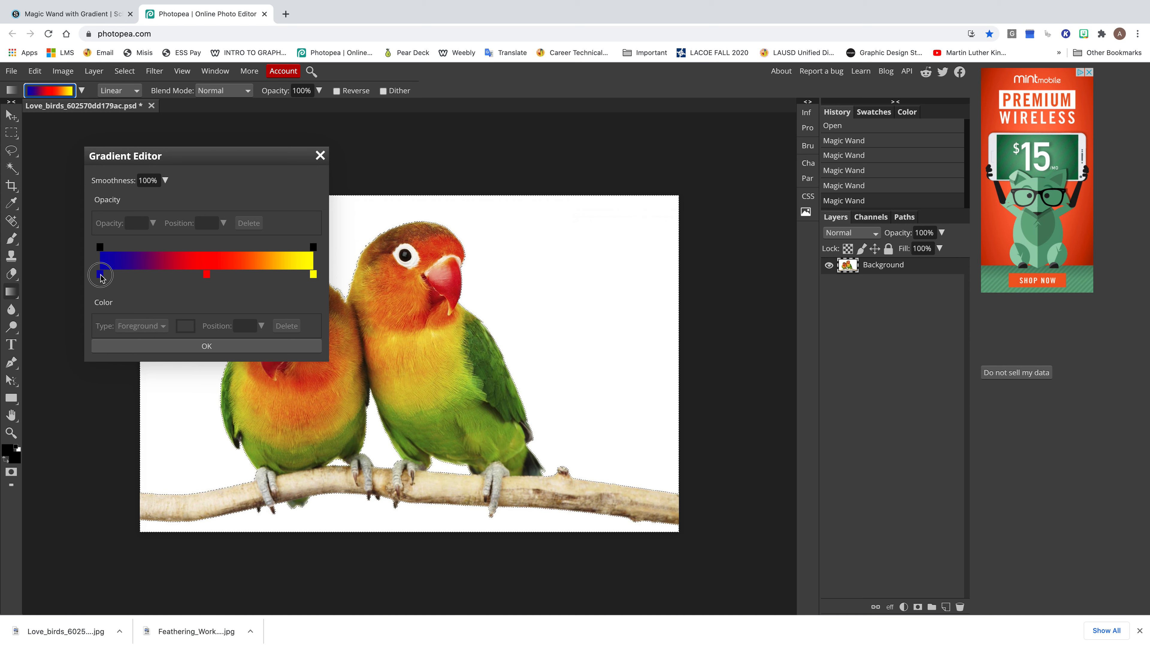
{"action": "left_click", "coordinate": [185, 327]}
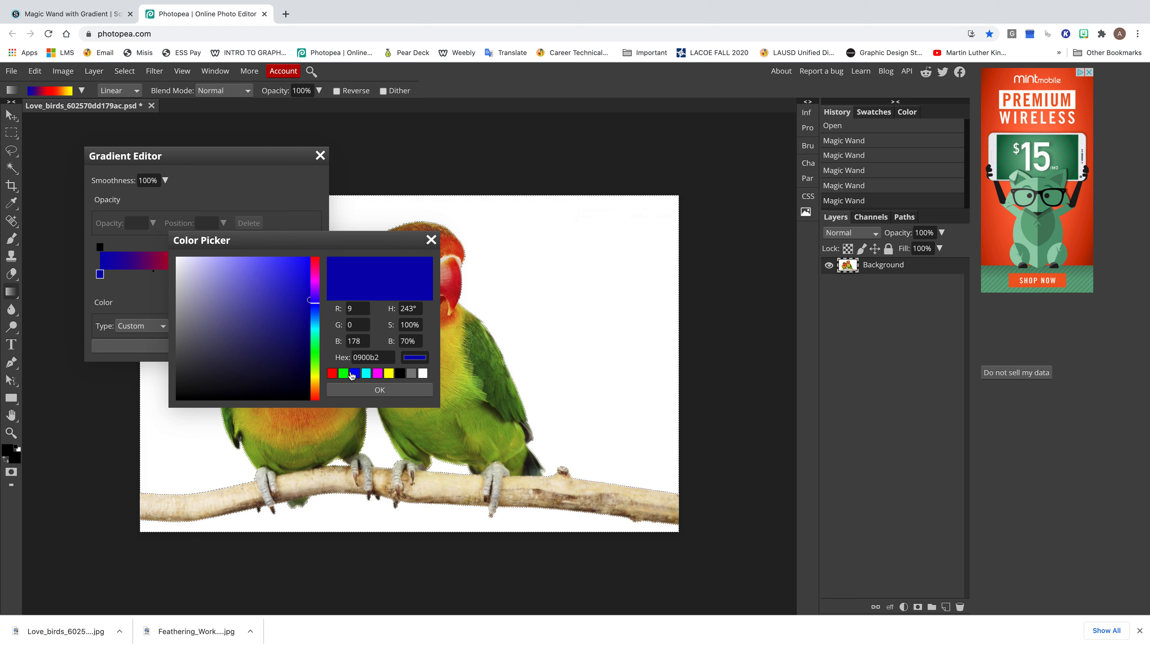
{"action": "left_click", "coordinate": [343, 373]}
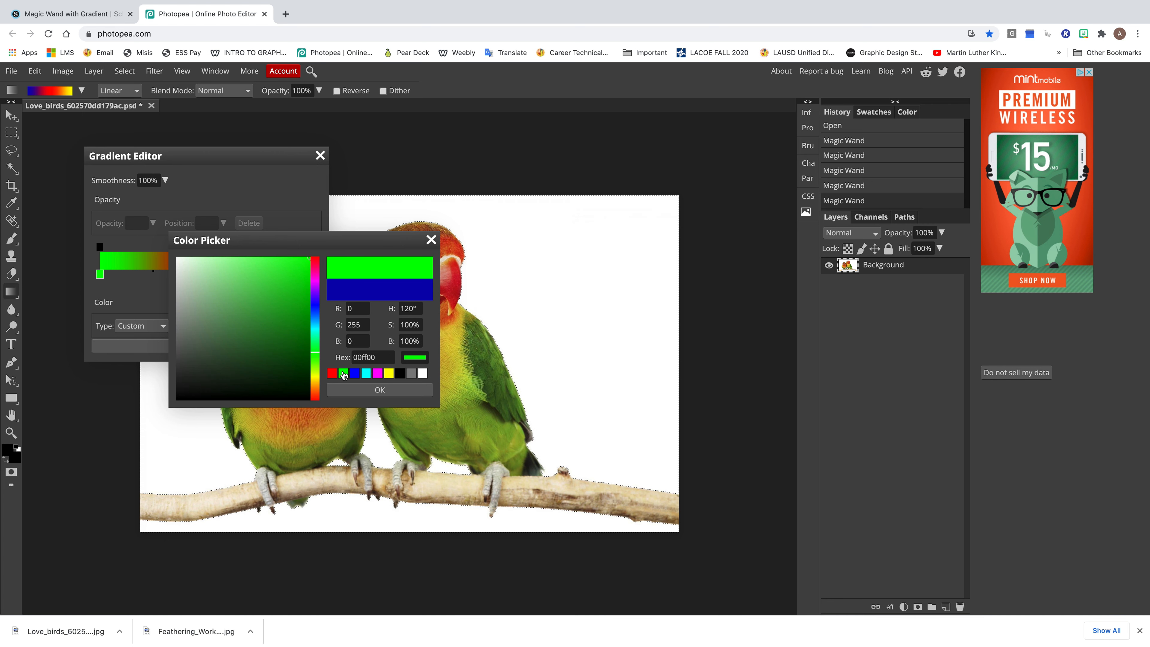
{"action": "left_click", "coordinate": [351, 388]}
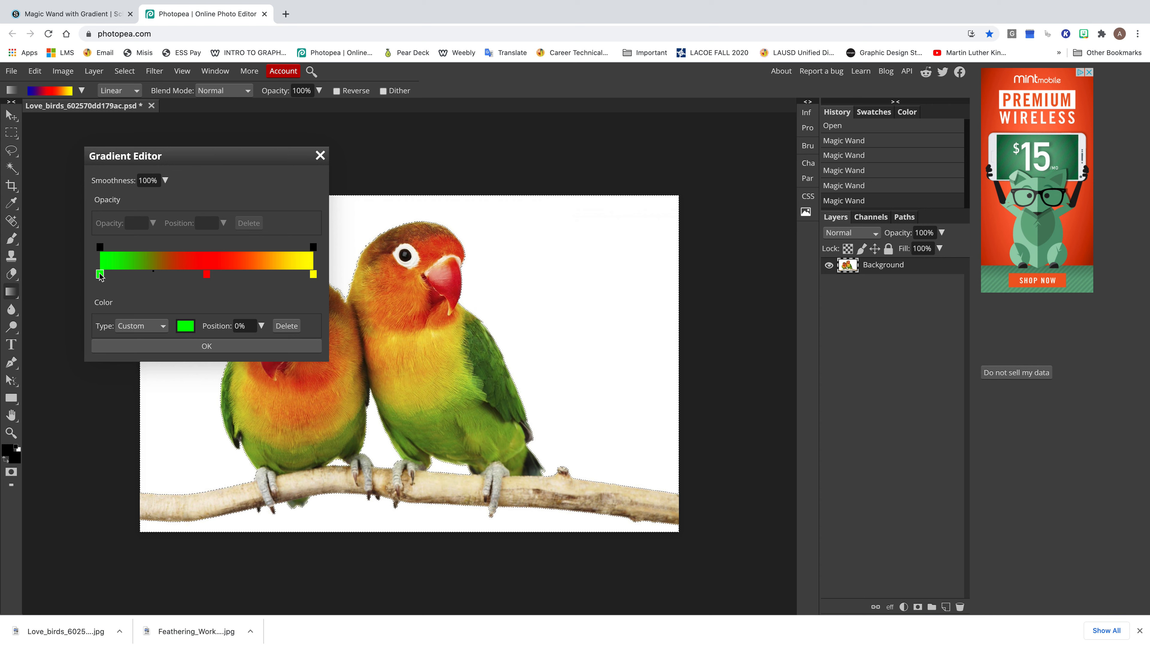
Remove the gradient's starting color stop and move the red stop to position 0%, leaving a red-to-yellow gradient.
{"action": "left_click_drag", "start_coordinate": [99, 275], "coordinate": [103, 308]}
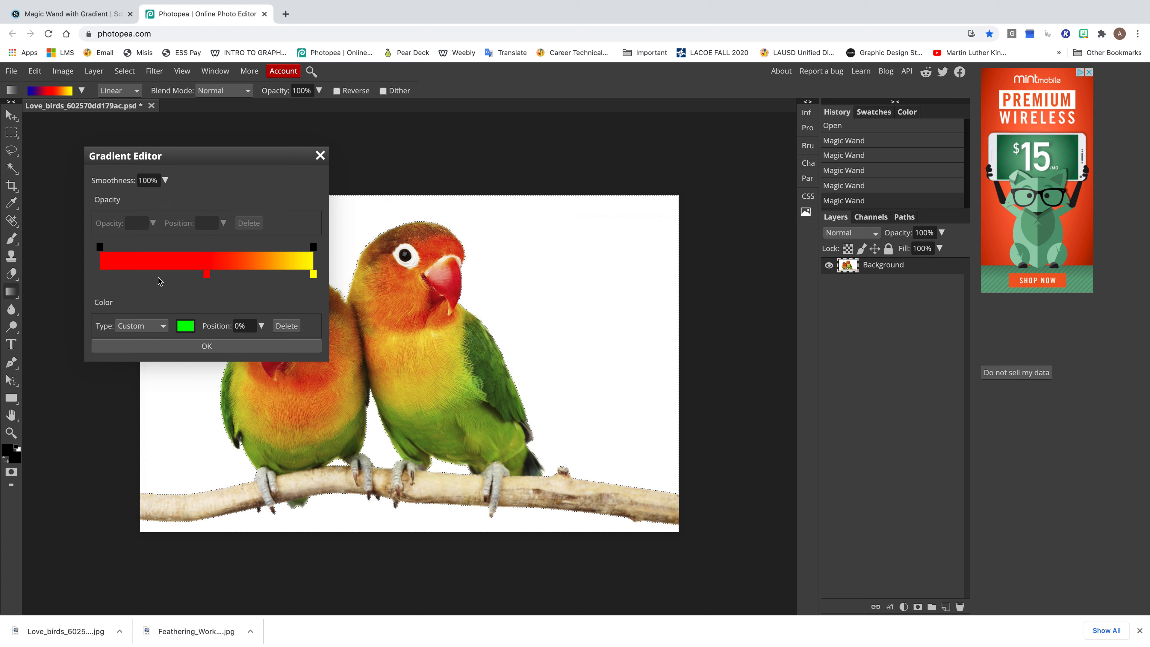
{"action": "left_click_drag", "start_coordinate": [207, 274], "coordinate": [99, 275]}
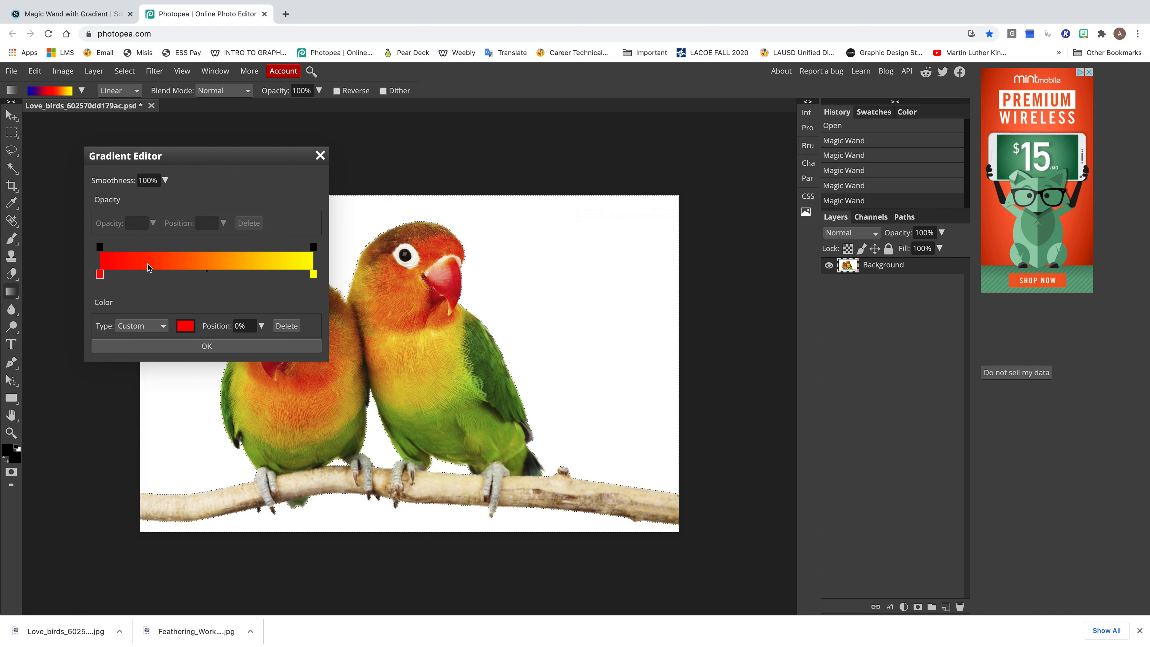
{"action": "left_click", "coordinate": [202, 348]}
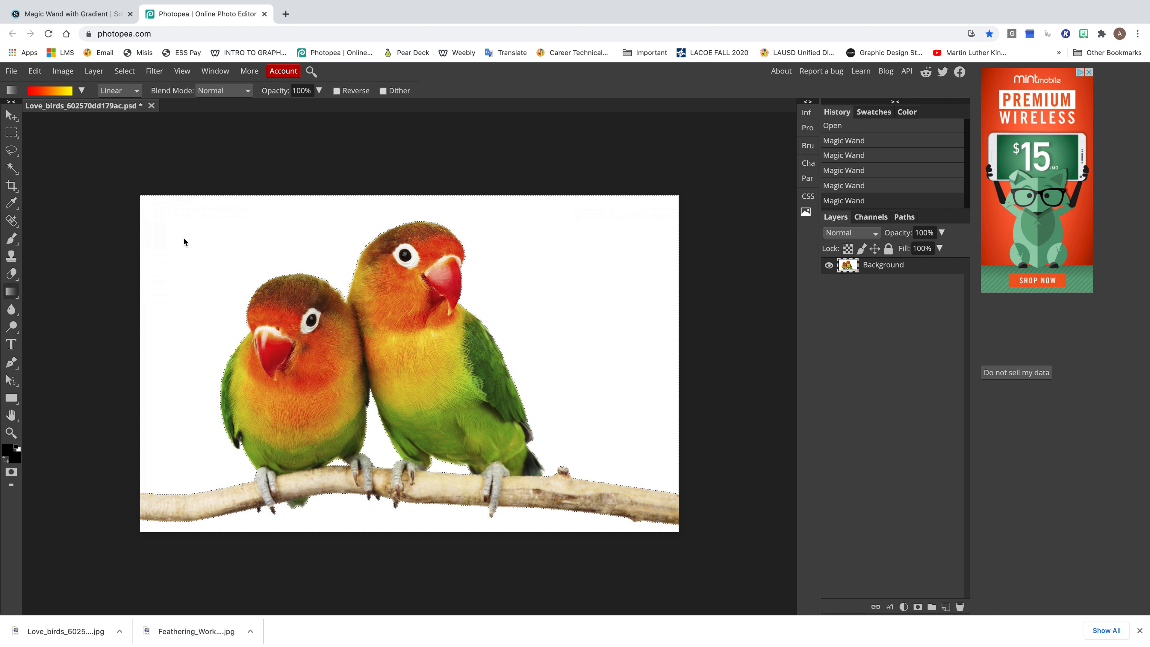
Fill the selected background with the red-to-yellow linear gradient, running horizontally from the picture's left side to its right side.
{"action": "left_click_drag", "start_coordinate": [170, 301], "coordinate": [635, 303]}
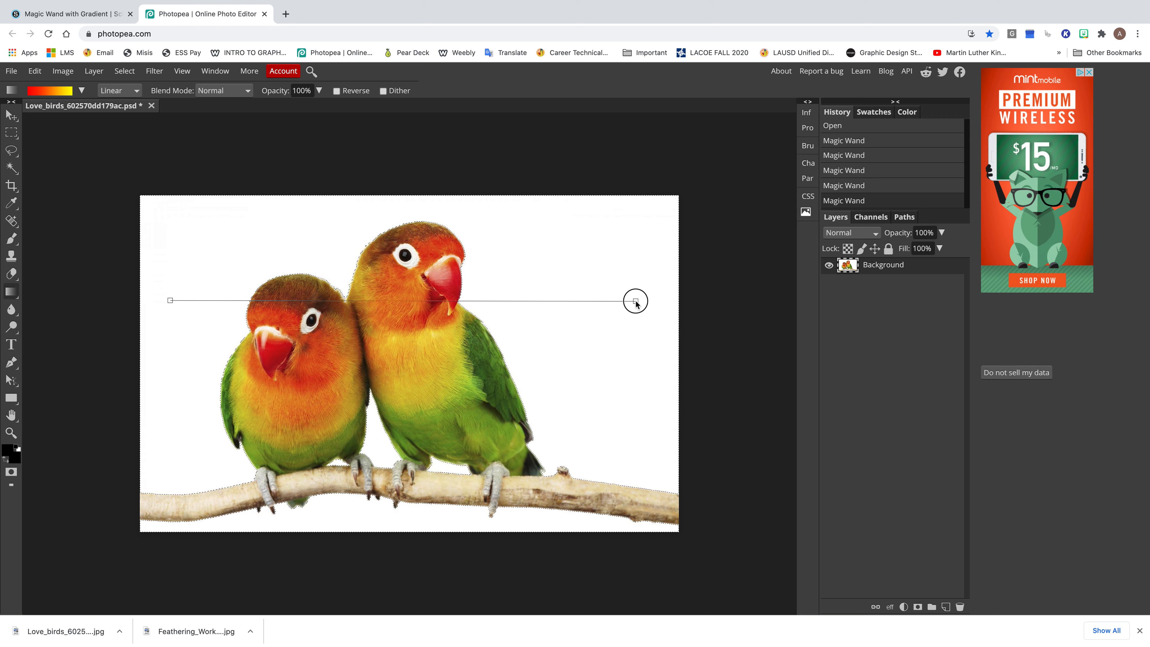
{"action": "left_click_drag", "start_coordinate": [636, 303], "coordinate": [635, 303]}
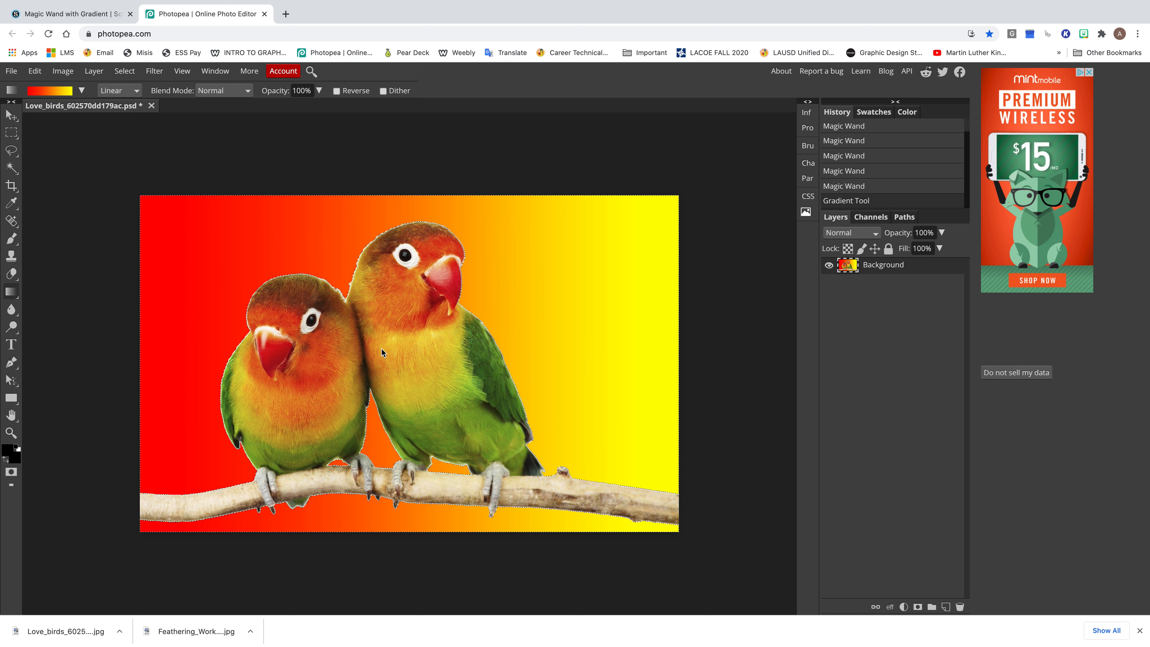
Undo the gradient fill on the background and make the Gradient tool active again.
{"action": "left_click", "coordinate": [35, 71]}
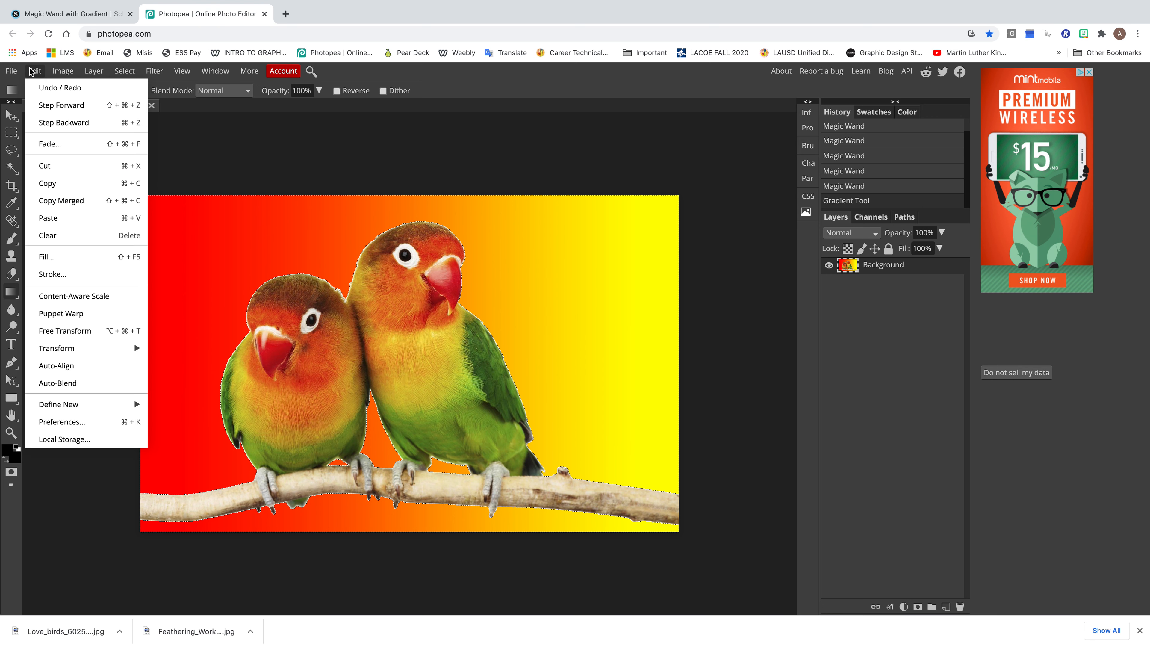
{"action": "left_click", "coordinate": [83, 123]}
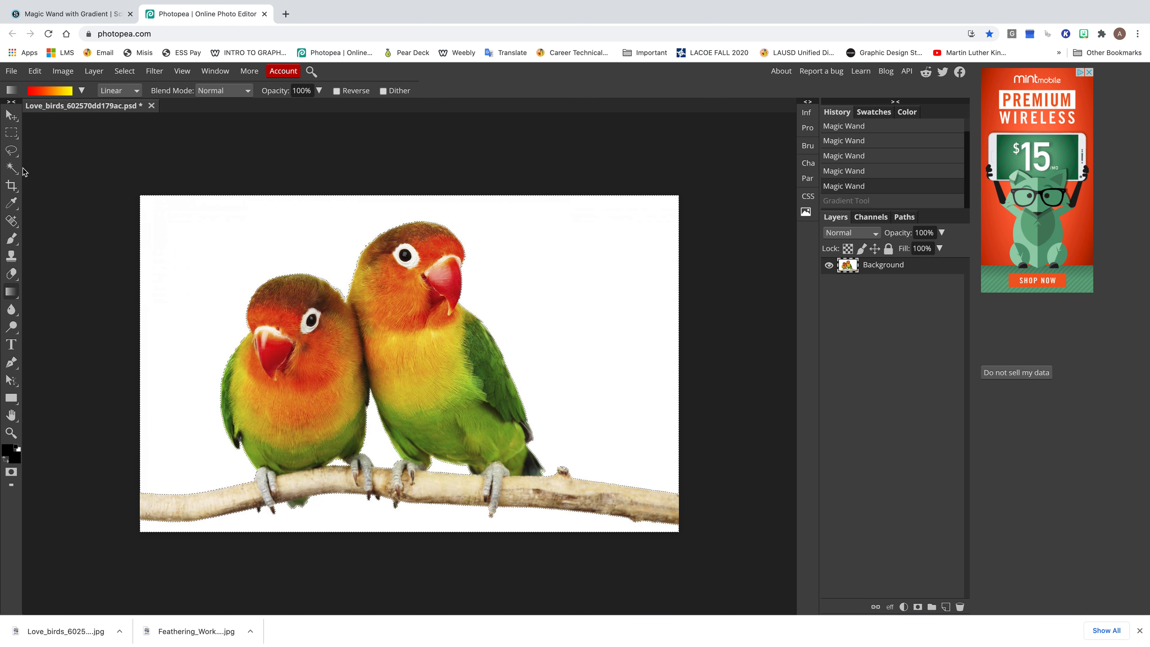
{"action": "left_click", "coordinate": [12, 168]}
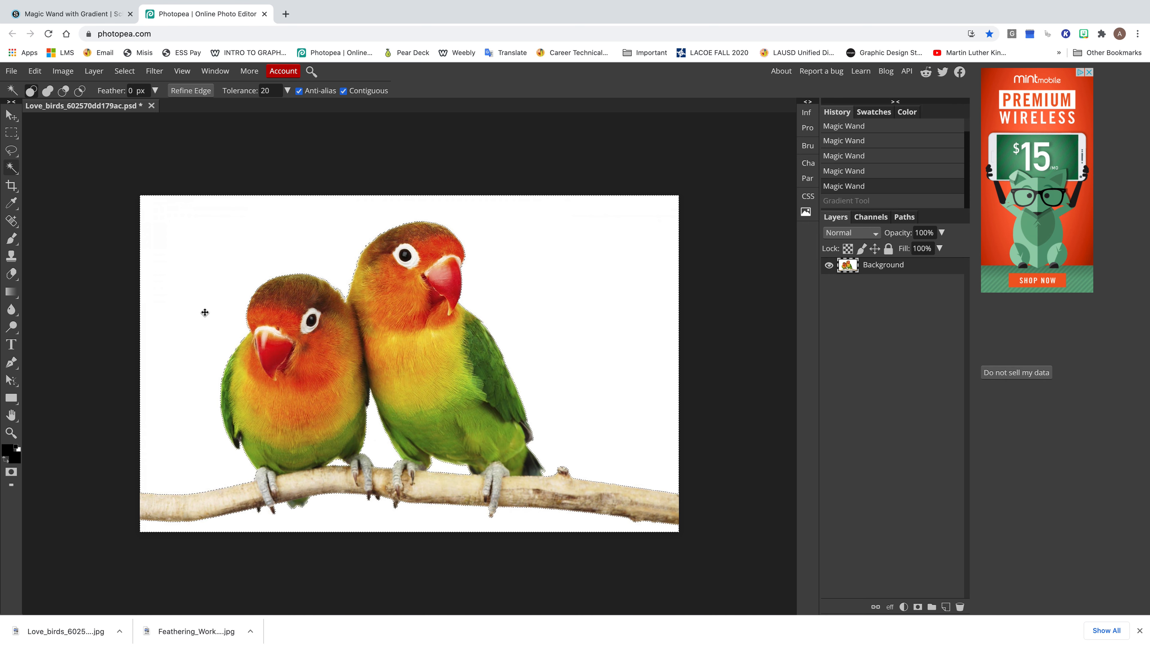
{"action": "left_click", "coordinate": [12, 292]}
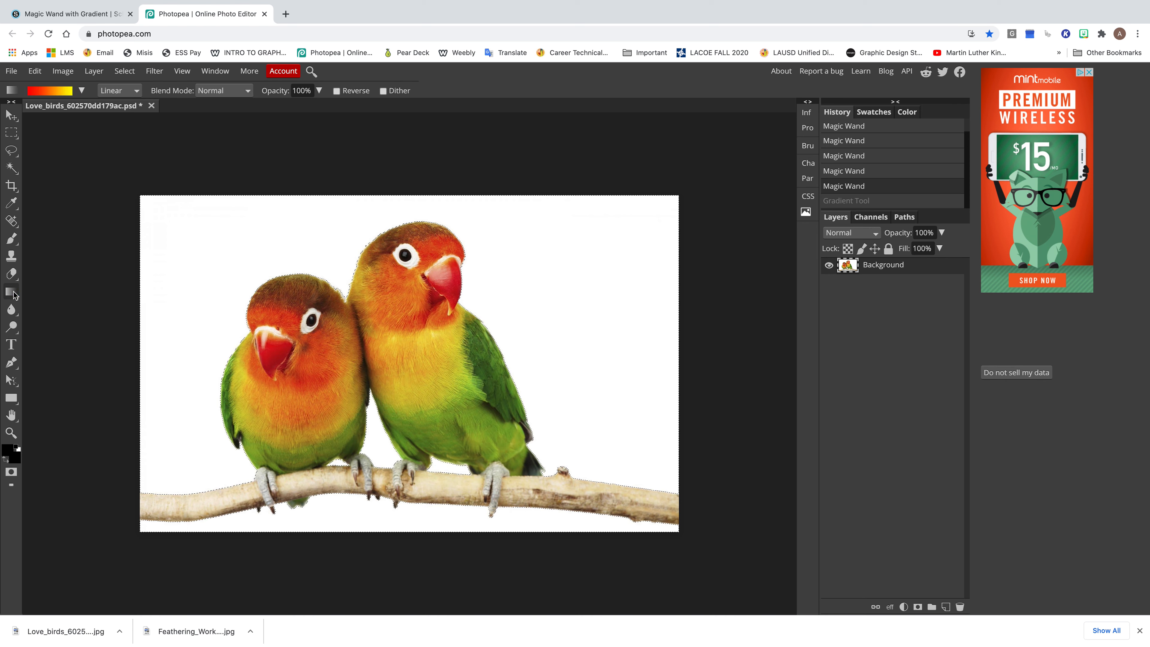
Fill the selected background with a slightly diagonal red-to-yellow linear gradient and refill it vertically, from red at the picture's top to yellow at its bottom.
{"action": "left_click_drag", "start_coordinate": [182, 253], "coordinate": [643, 325]}
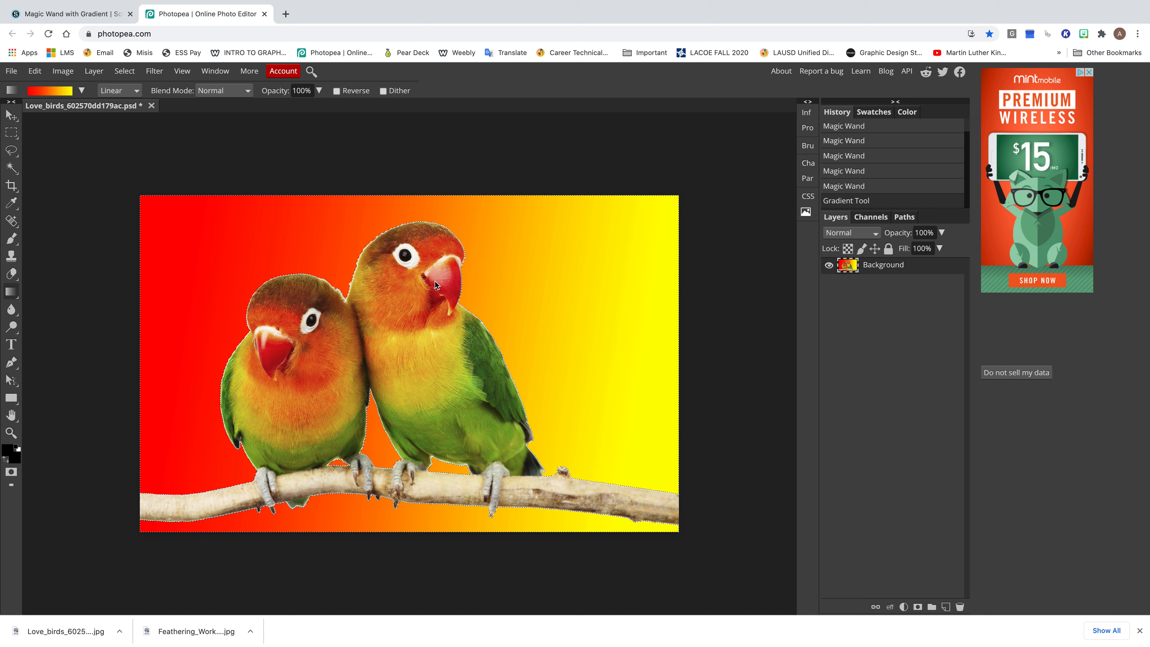
{"action": "left_click_drag", "start_coordinate": [389, 205], "coordinate": [389, 519]}
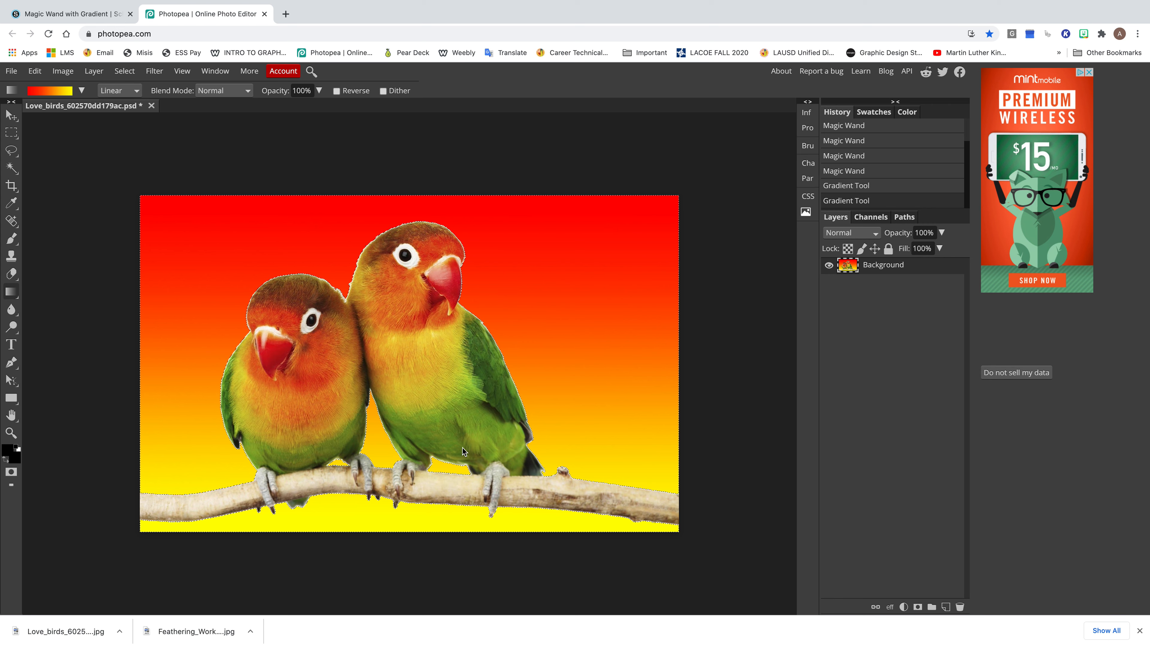
Export the finished lovebirds picture as a JPG and save it to the computer.
{"action": "left_click", "coordinate": [11, 73]}
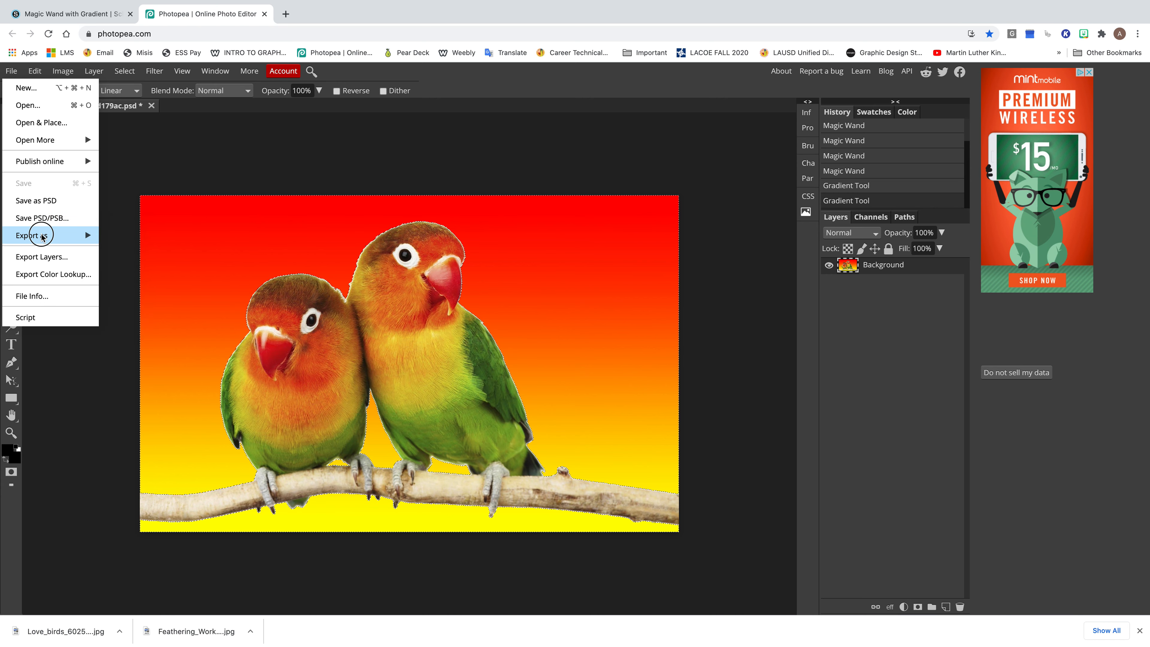
{"action": "mouse_move", "coordinate": [77, 235]}
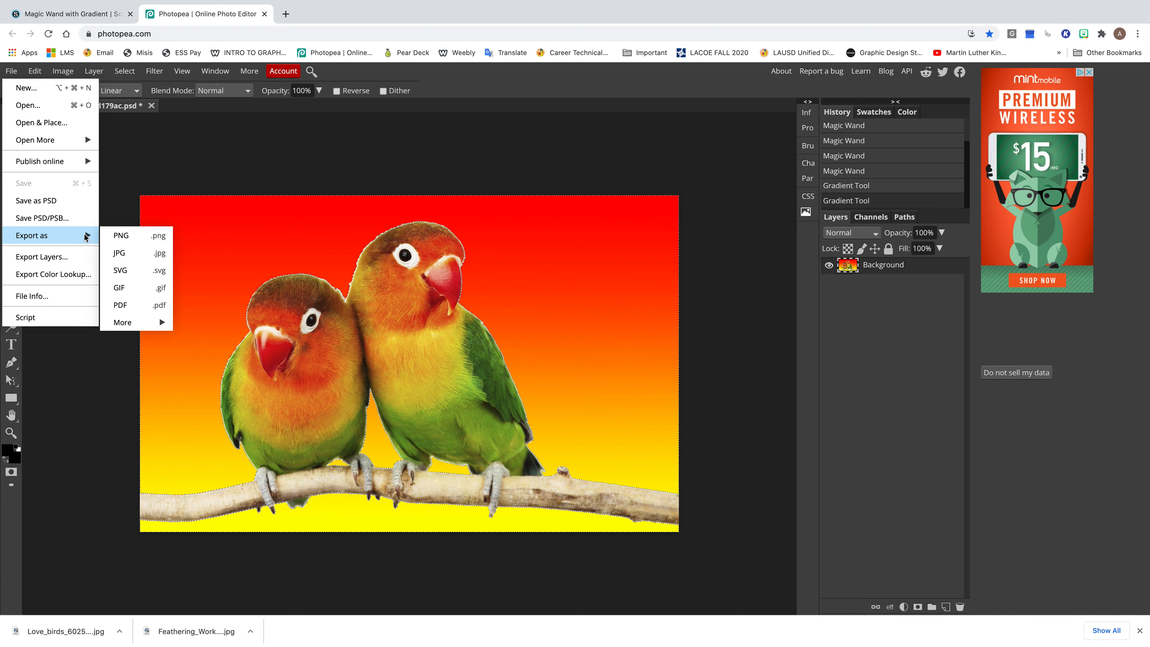
{"action": "left_click", "coordinate": [123, 253]}
{"action": "left_click", "coordinate": [456, 285]}
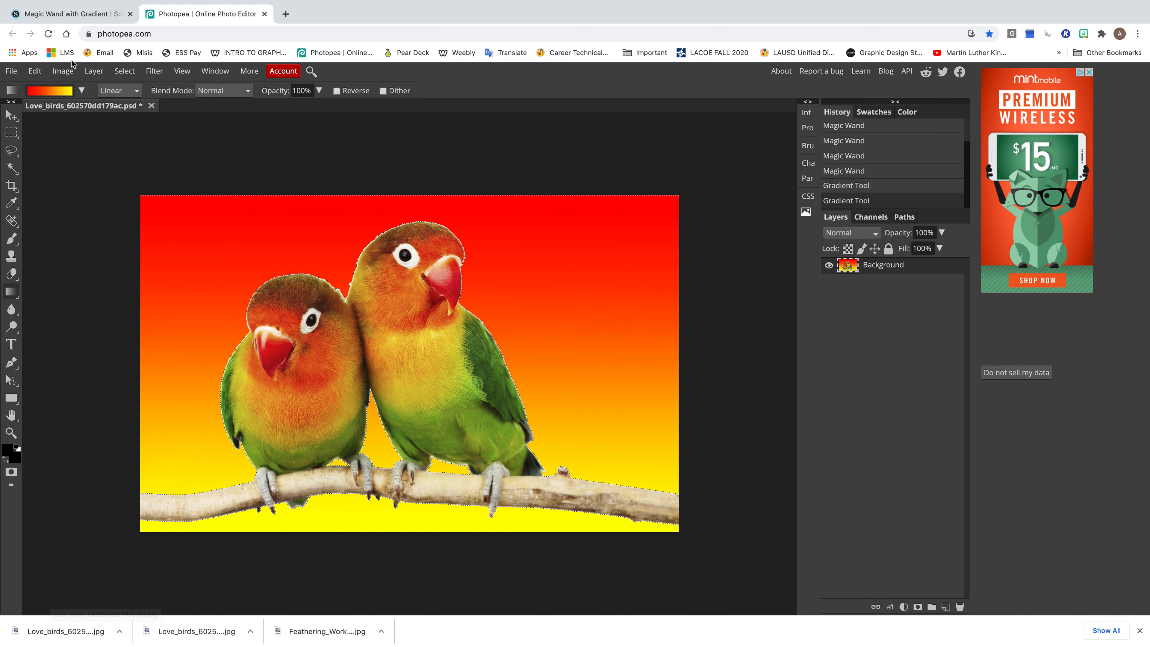
Switch to the Magic Wand with Gradient assignment page in Schoology and view its submission area.
{"action": "left_click", "coordinate": [66, 15]}
{"action": "scroll", "coordinate": [673, 207], "scroll_direction": "up", "scroll_amount": 5}
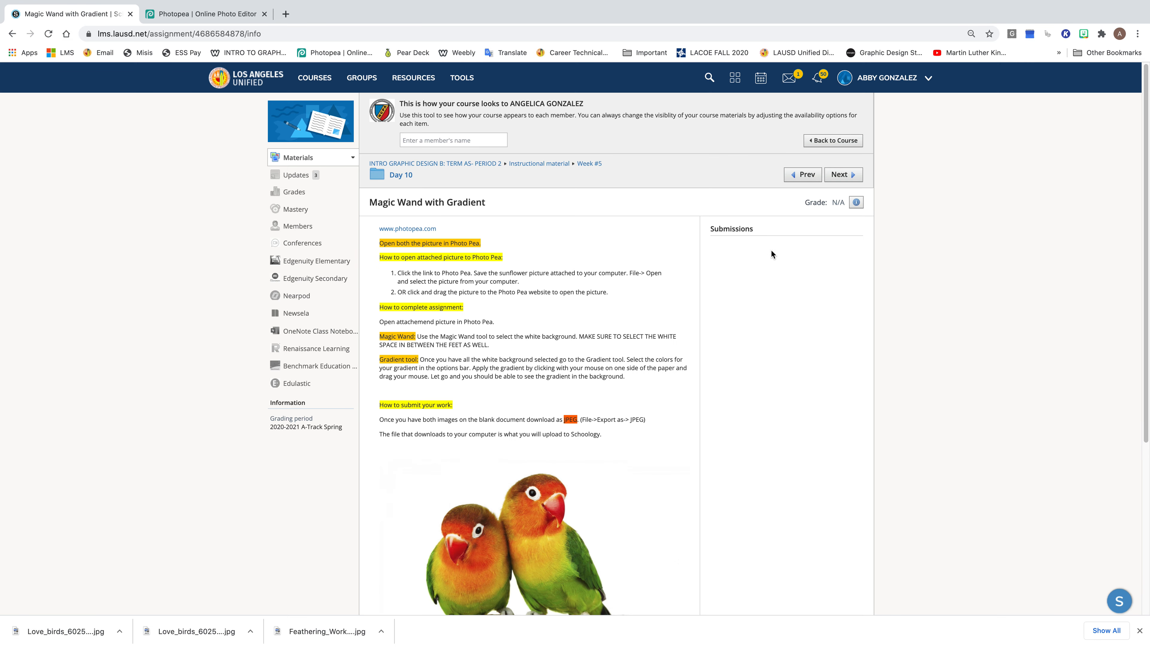